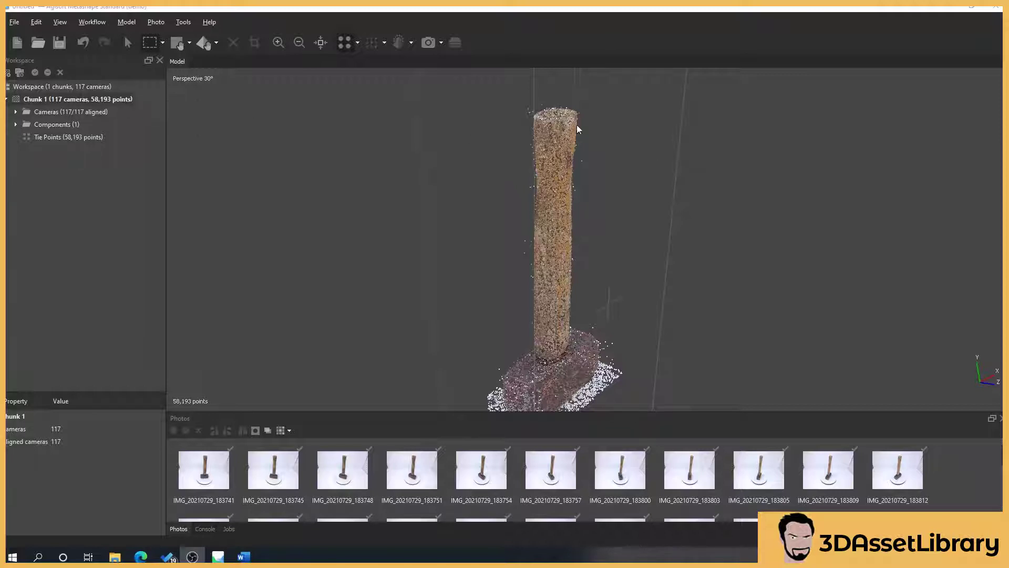
pyautogui.scroll(5, 495, 129)
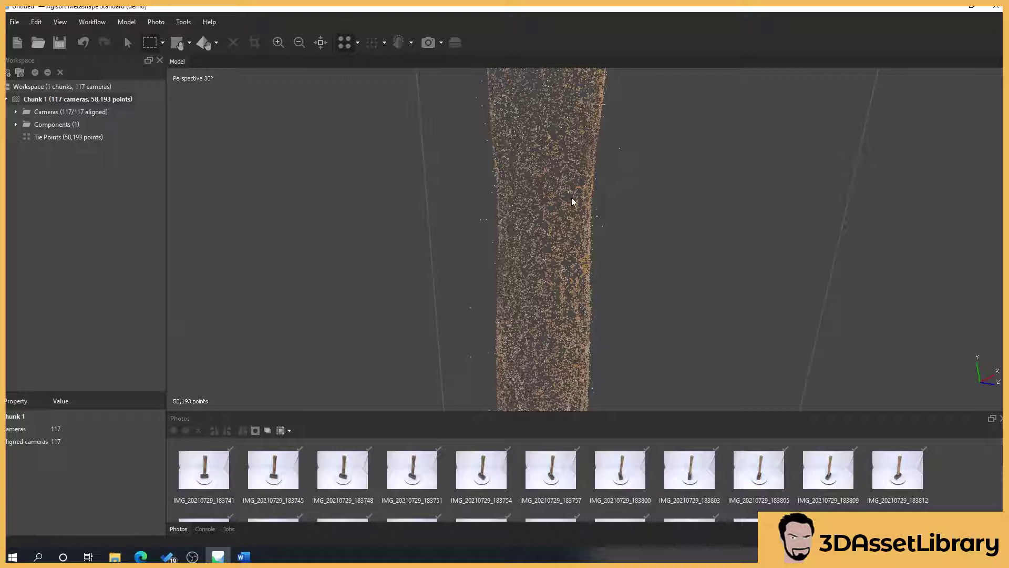
pyautogui.scroll(-3, 589, 195)
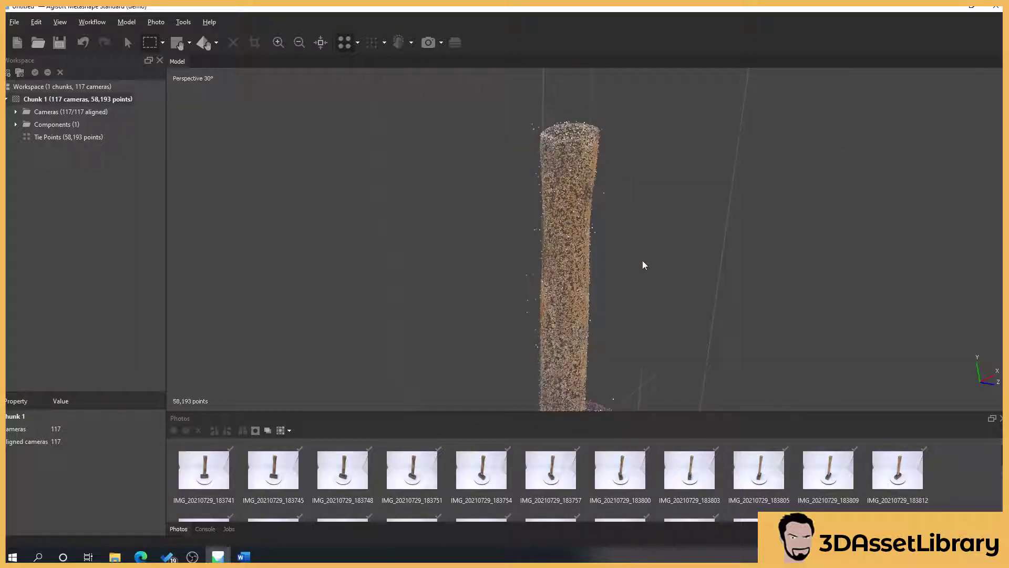
pyautogui.scroll(-3, 640, 254)
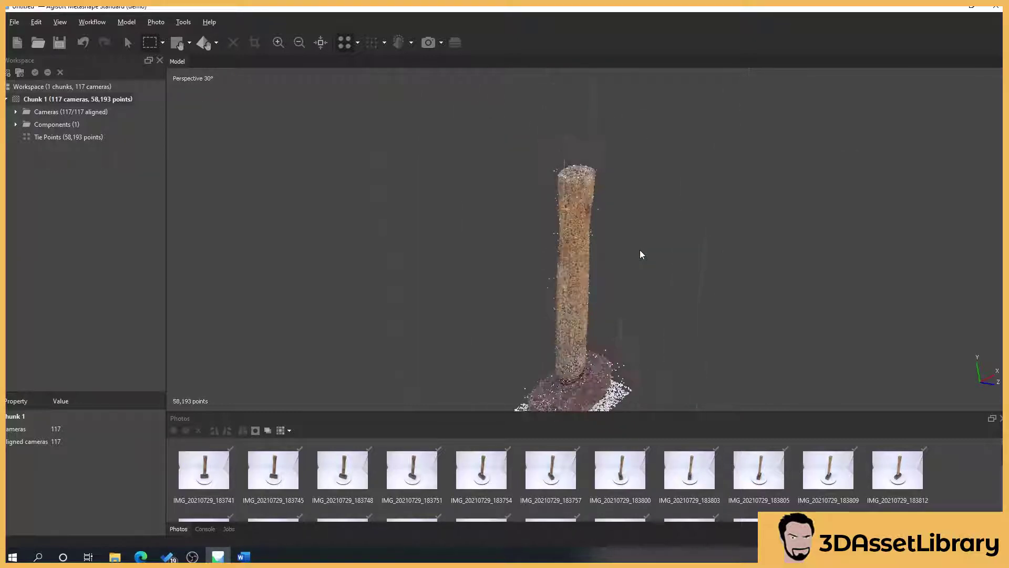
pyautogui.moveTo(656, 284); pyautogui.dragTo(605, 299)
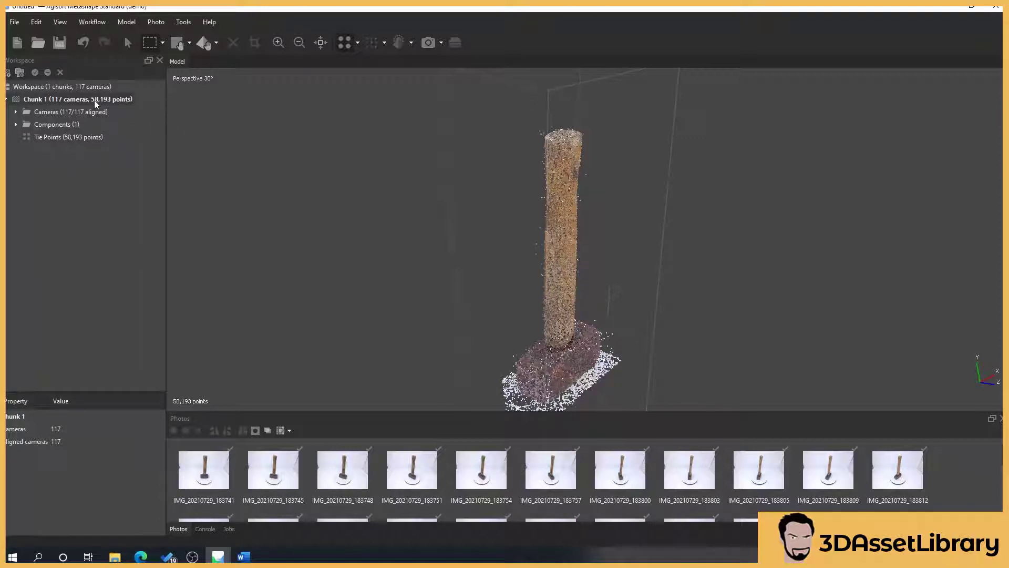
# Build a dense cloud for Chunk 1 at Medium quality, leaving the advanced options at their defaults.
pyautogui.rightClick(62, 101)
pyautogui.moveTo(95, 227)
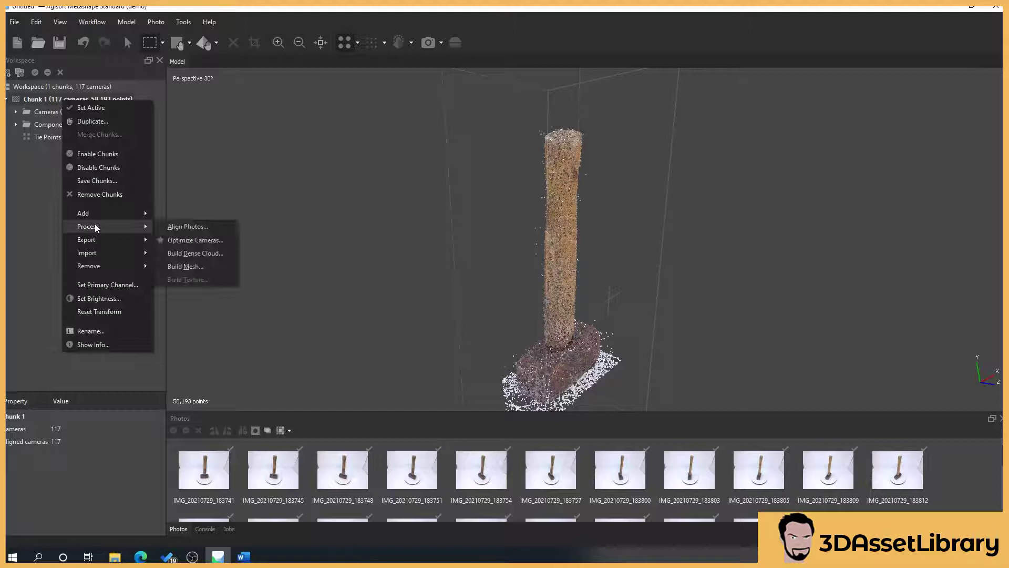
pyautogui.click(189, 254)
pyautogui.click(561, 240)
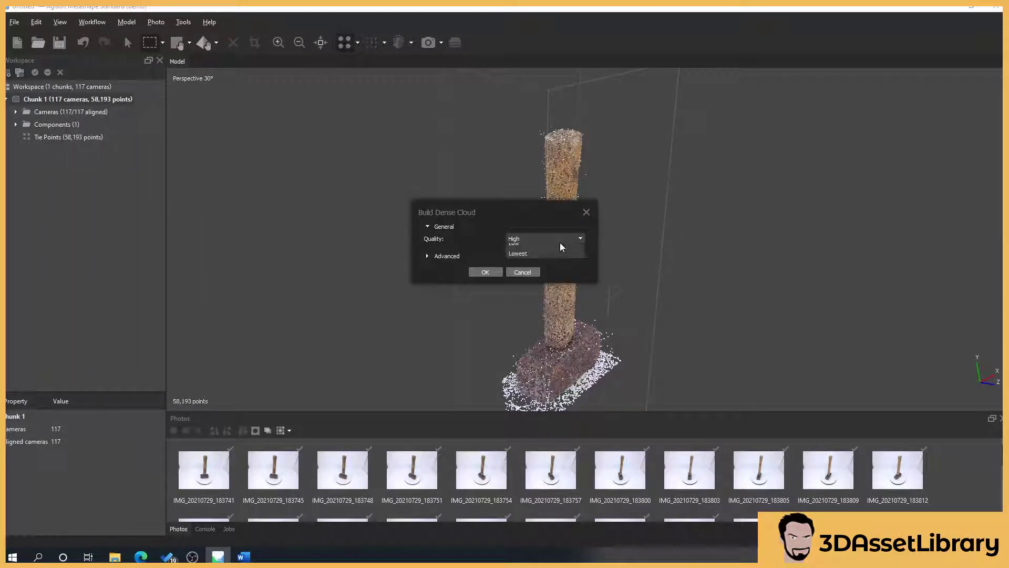
pyautogui.click(521, 269)
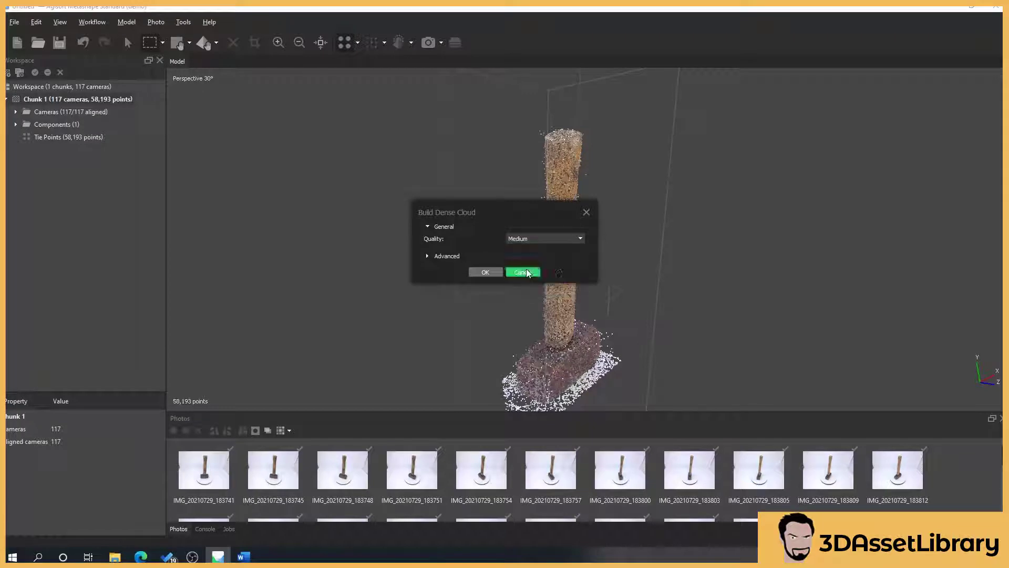
pyautogui.click(540, 239)
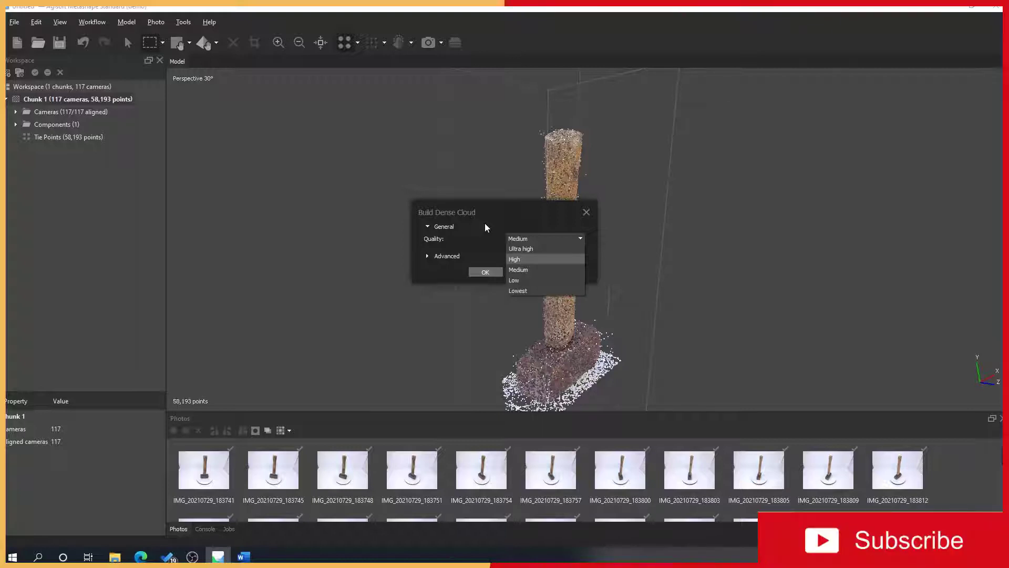
pyautogui.click(498, 214)
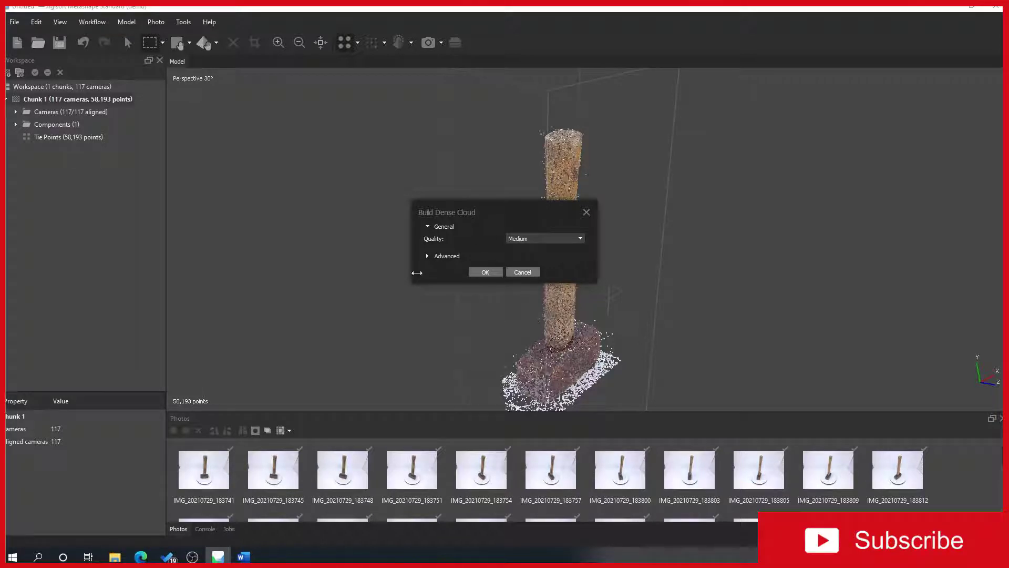
pyautogui.click(430, 257)
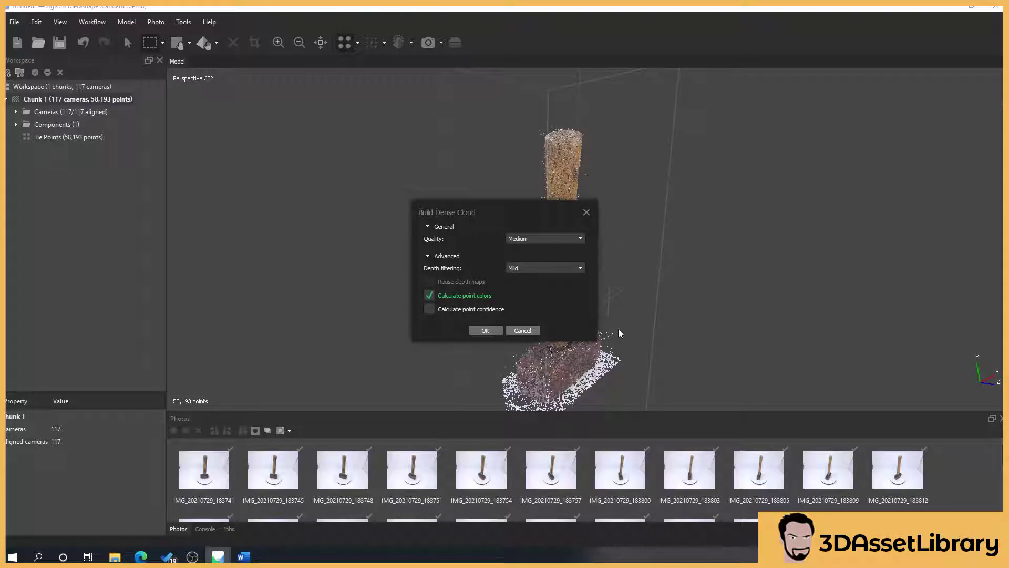
pyautogui.click(435, 258)
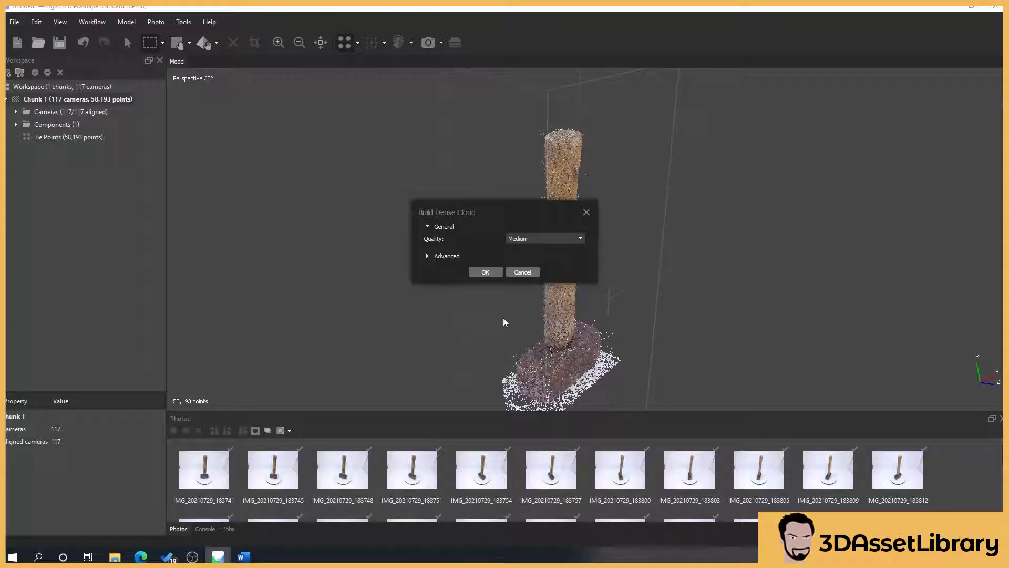
pyautogui.click(499, 273)
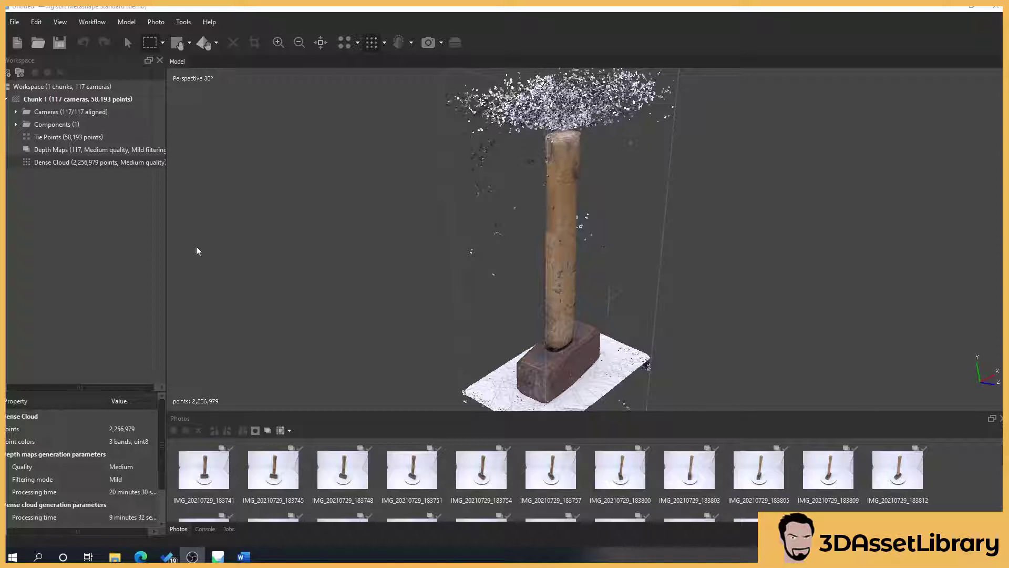
pyautogui.doubleClick(56, 140)
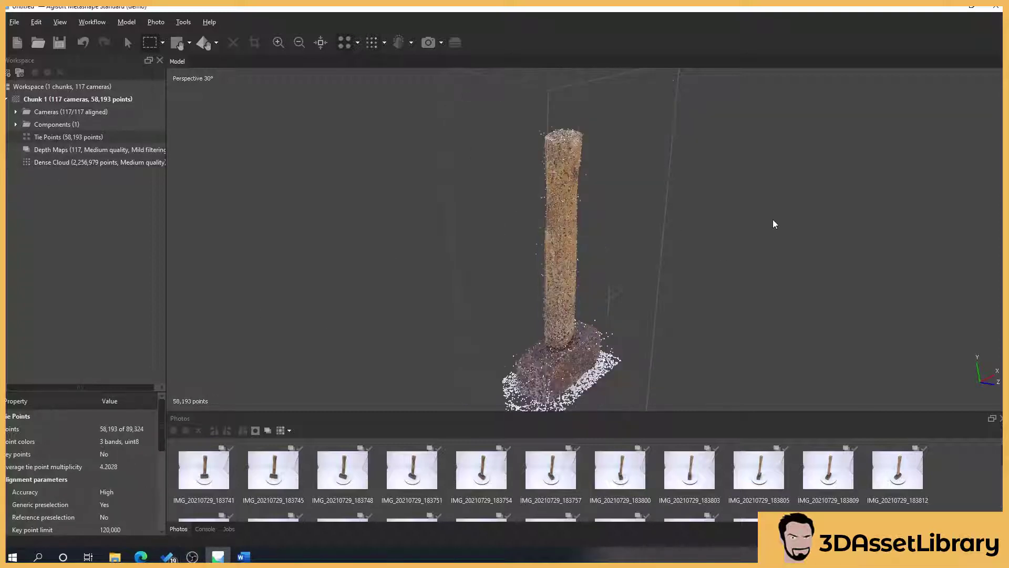
pyautogui.doubleClick(57, 163)
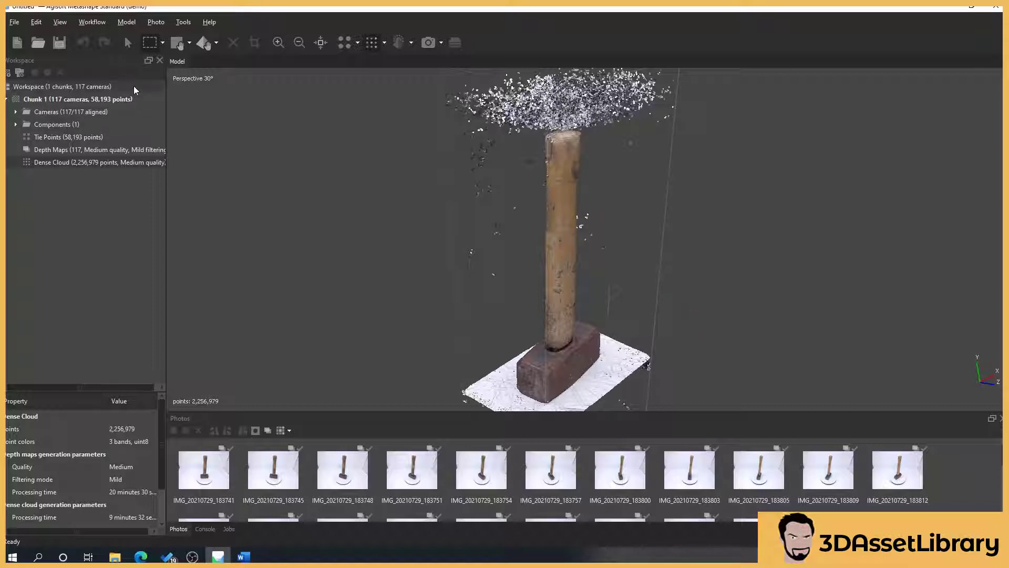
pyautogui.click(128, 42)
pyautogui.moveTo(735, 316); pyautogui.dragTo(699, 307)
pyautogui.scroll(10, 512, 236)
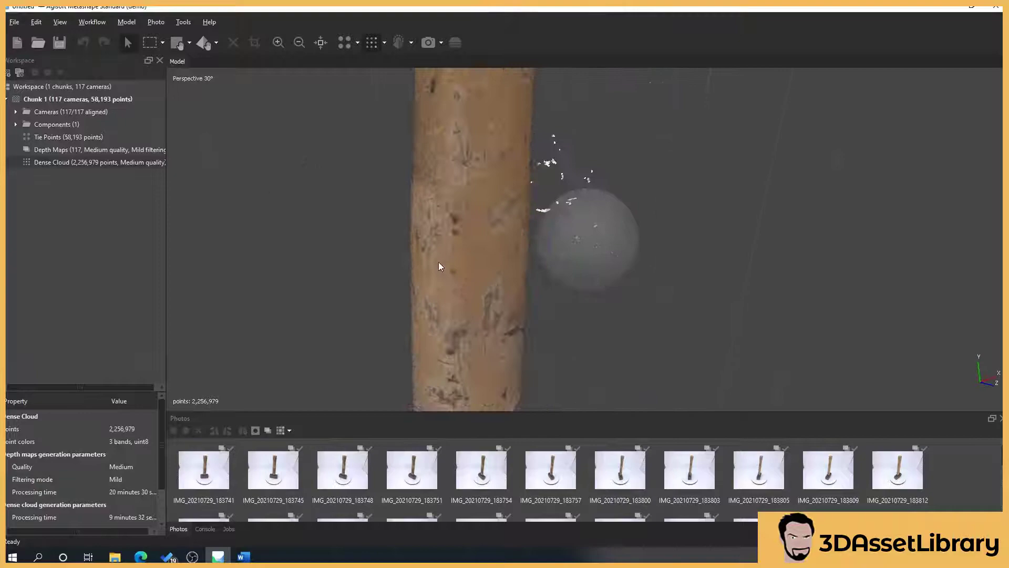
pyautogui.moveTo(327, 284); pyautogui.dragTo(381, 279)
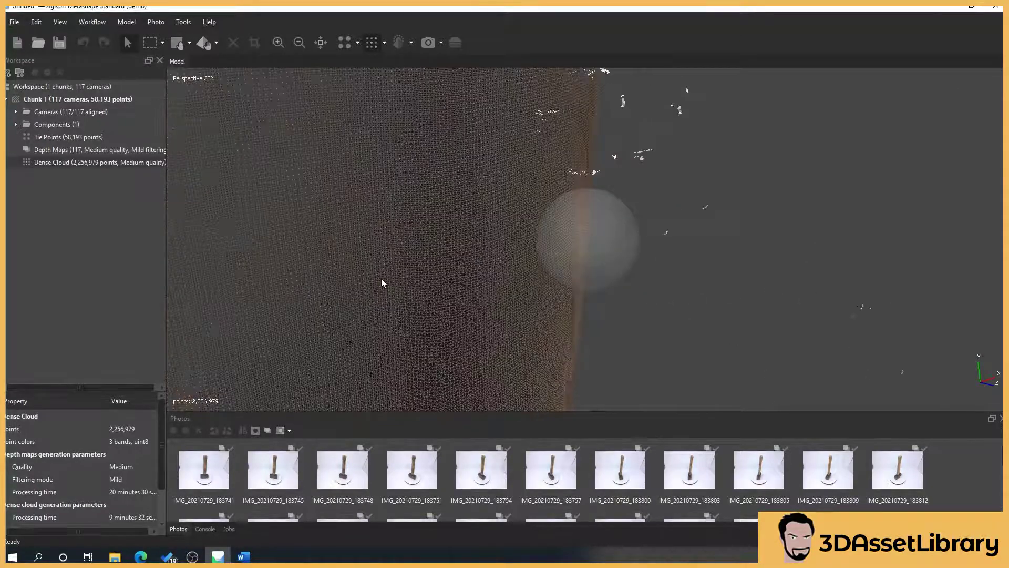
pyautogui.moveTo(324, 318); pyautogui.dragTo(394, 276)
pyautogui.scroll(-6, 395, 274)
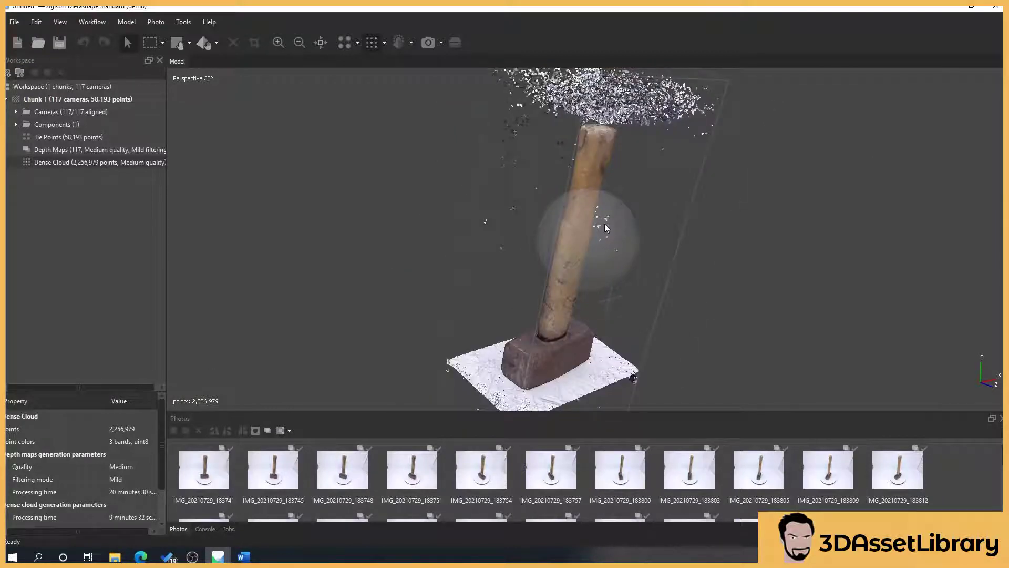
pyautogui.moveTo(616, 219); pyautogui.dragTo(545, 244)
# Orbit the hammer's dense cloud upright and tilt it to show more of its top.
pyautogui.moveTo(587, 213); pyautogui.dragTo(576, 237)
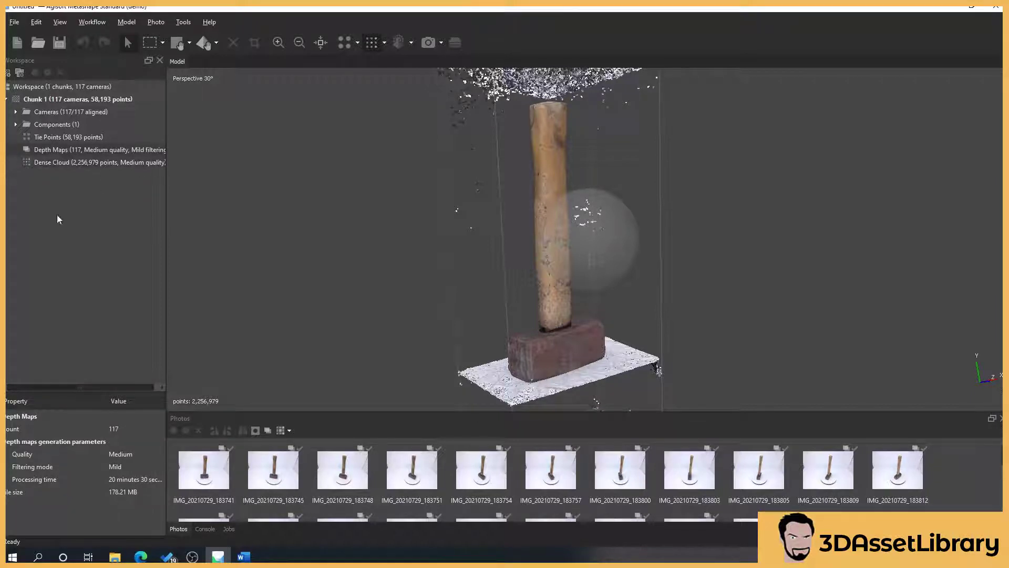
pyautogui.moveTo(605, 213); pyautogui.dragTo(537, 221)
pyautogui.moveTo(560, 253); pyautogui.dragTo(581, 257)
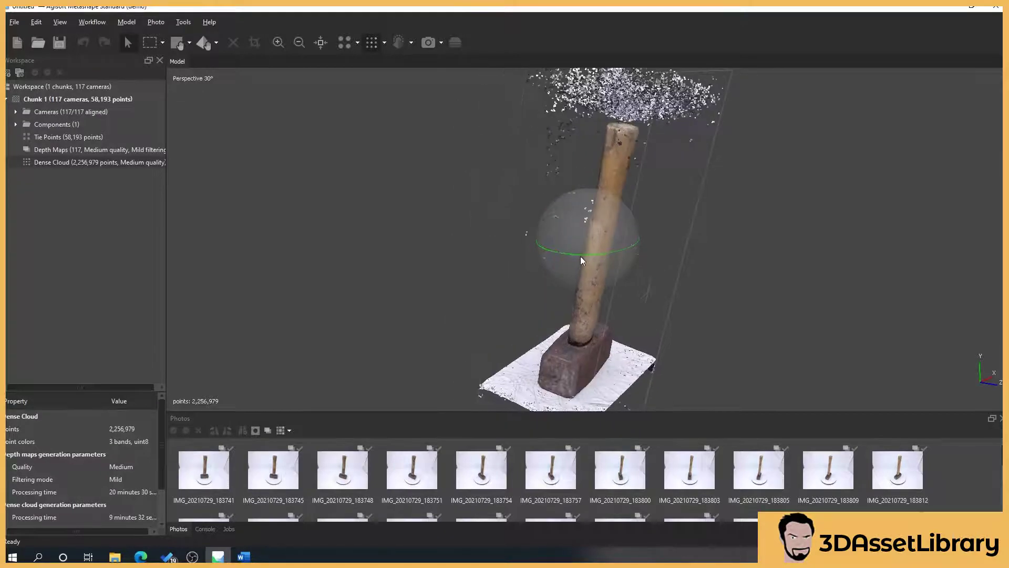
pyautogui.moveTo(618, 215); pyautogui.dragTo(593, 257)
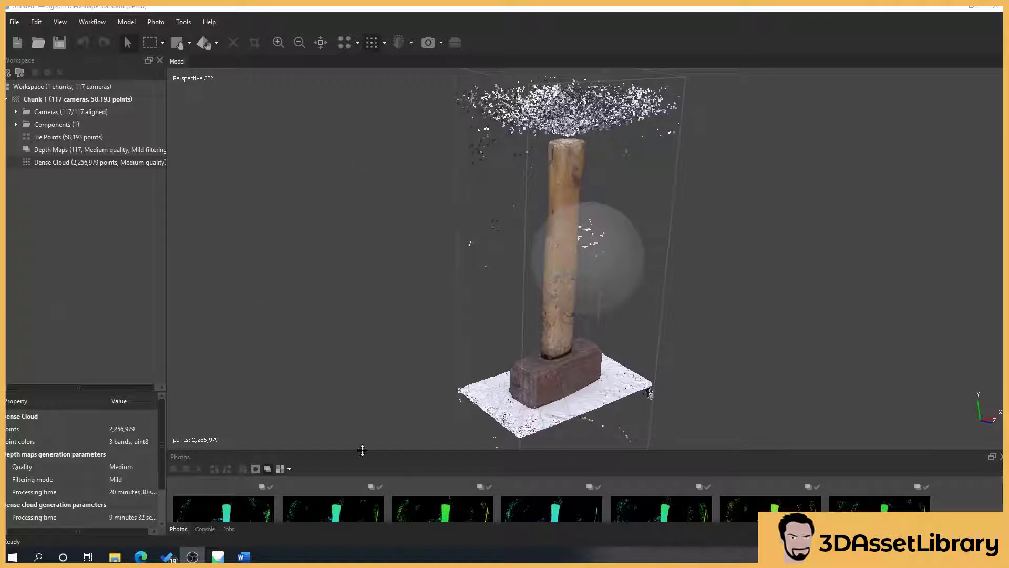
# Enlarge the Photos pane so the depth-map thumbnails fill most of the window.
pyautogui.moveTo(363, 450); pyautogui.dragTo(372, 394)
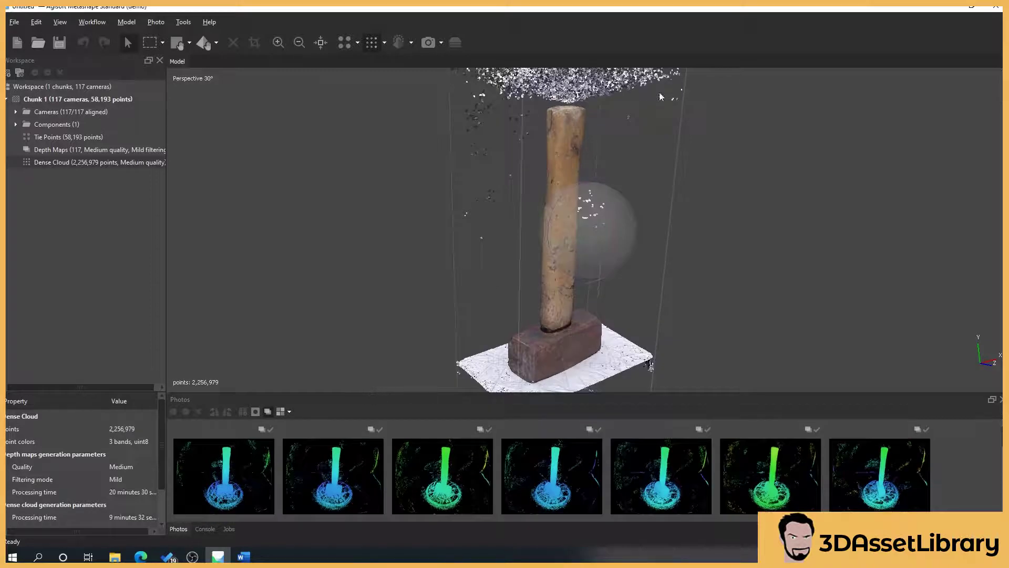
pyautogui.scroll(6, 516, 297)
pyautogui.moveTo(487, 289); pyautogui.dragTo(449, 467)
pyautogui.scroll(-3, 342, 231)
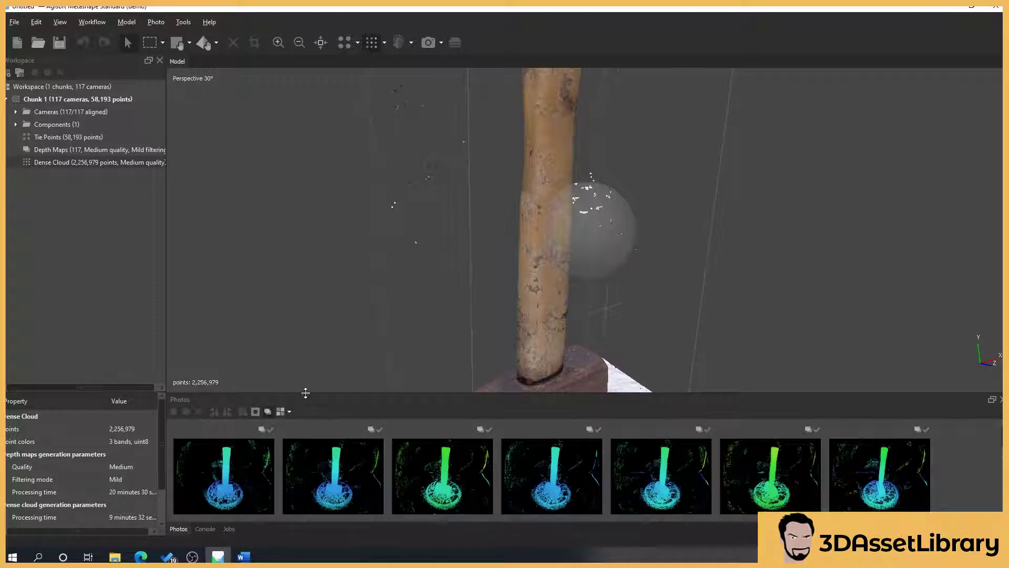
pyautogui.moveTo(306, 395); pyautogui.dragTo(300, 201)
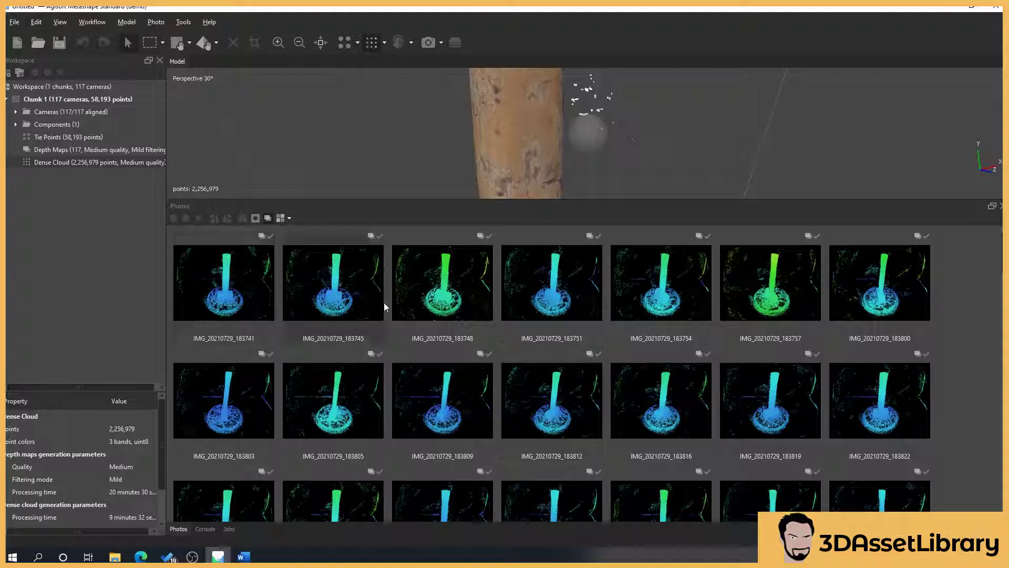
# Compare the original photos with their depth maps across the grid, then shrink the thumbnail strip.
pyautogui.click(259, 218)
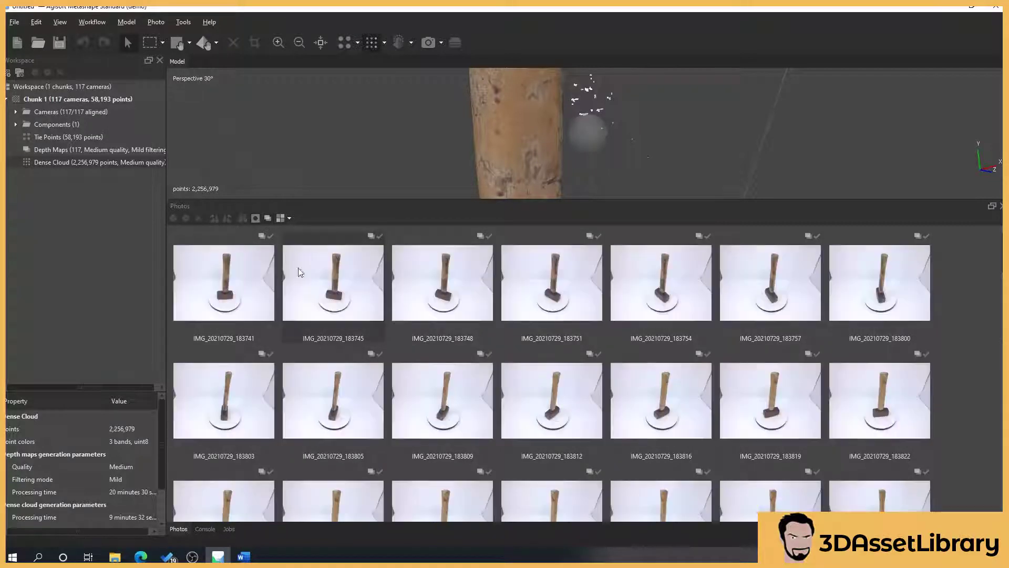
pyautogui.click(268, 219)
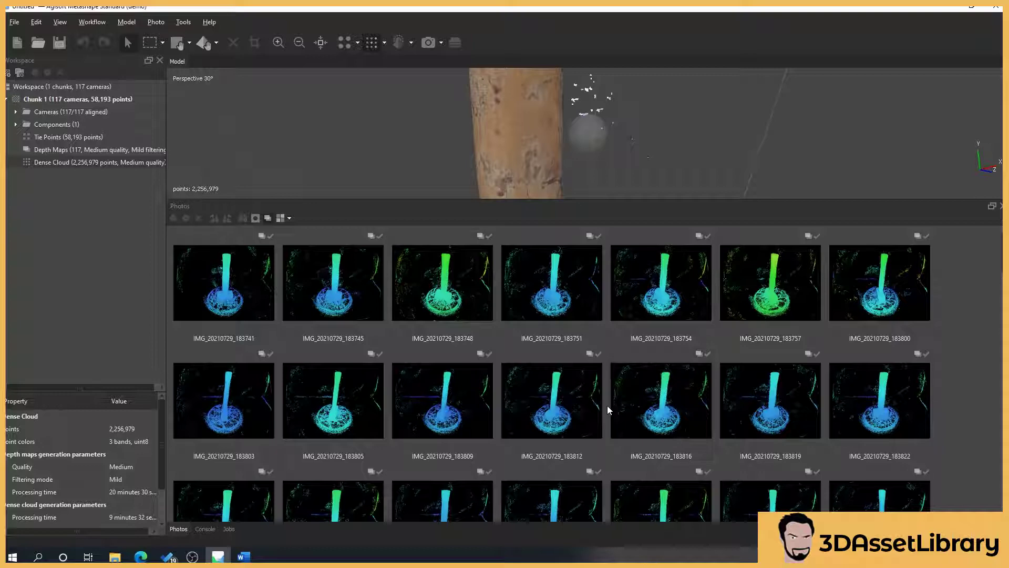
pyautogui.scroll(-5, 607, 406)
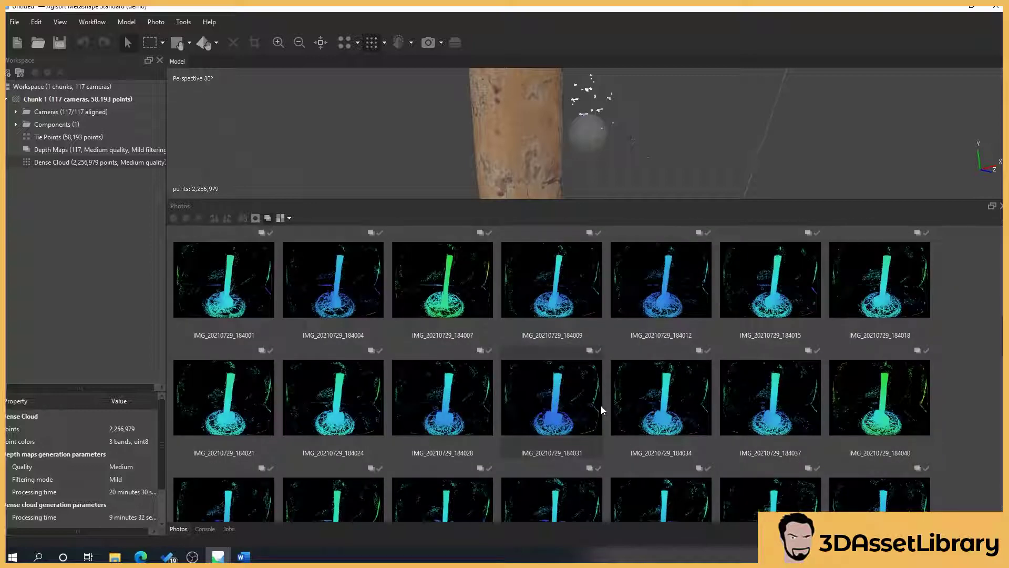
pyautogui.scroll(-5, 601, 405)
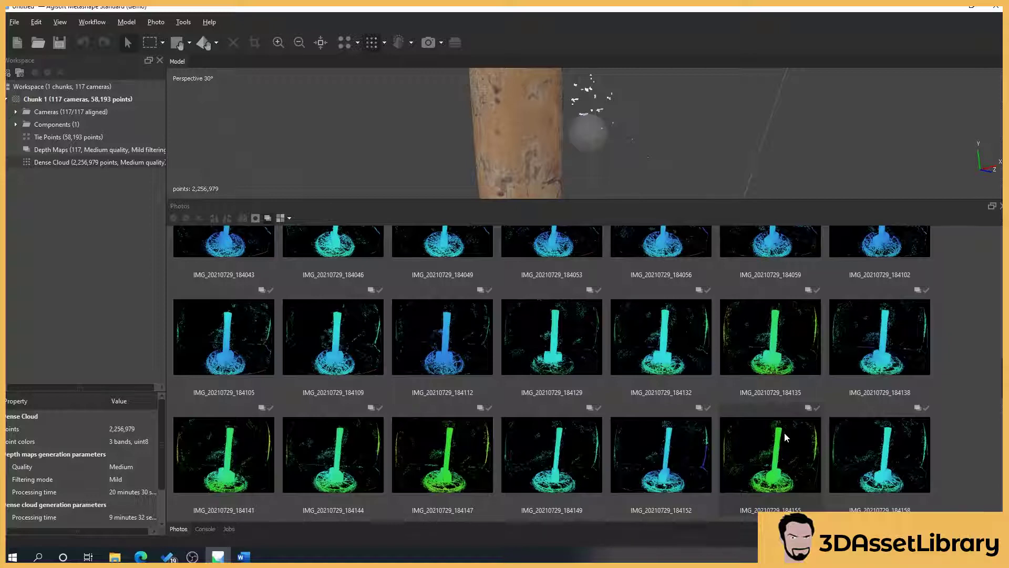
pyautogui.scroll(-15, 552, 369)
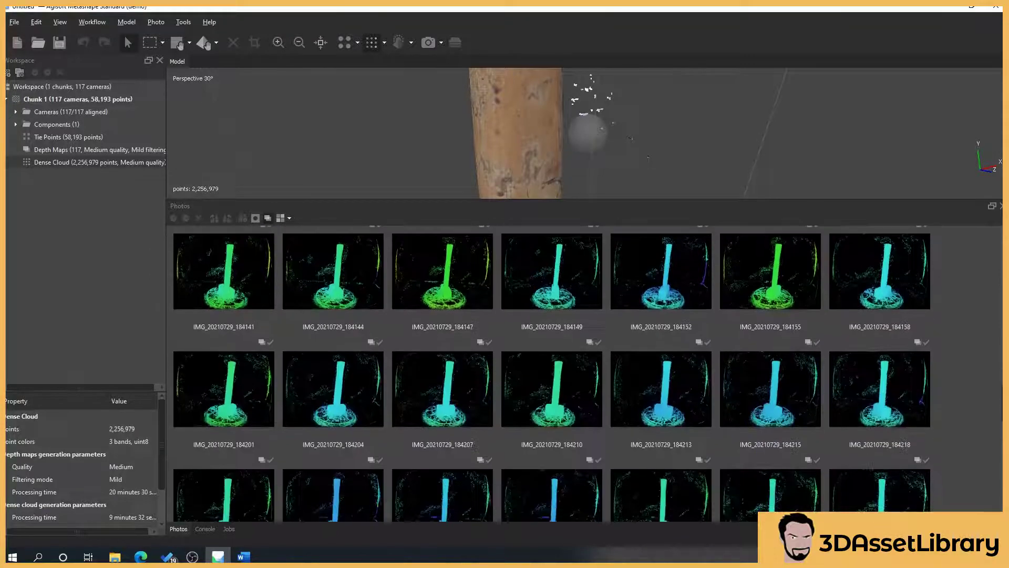
pyautogui.scroll(-3, 855, 374)
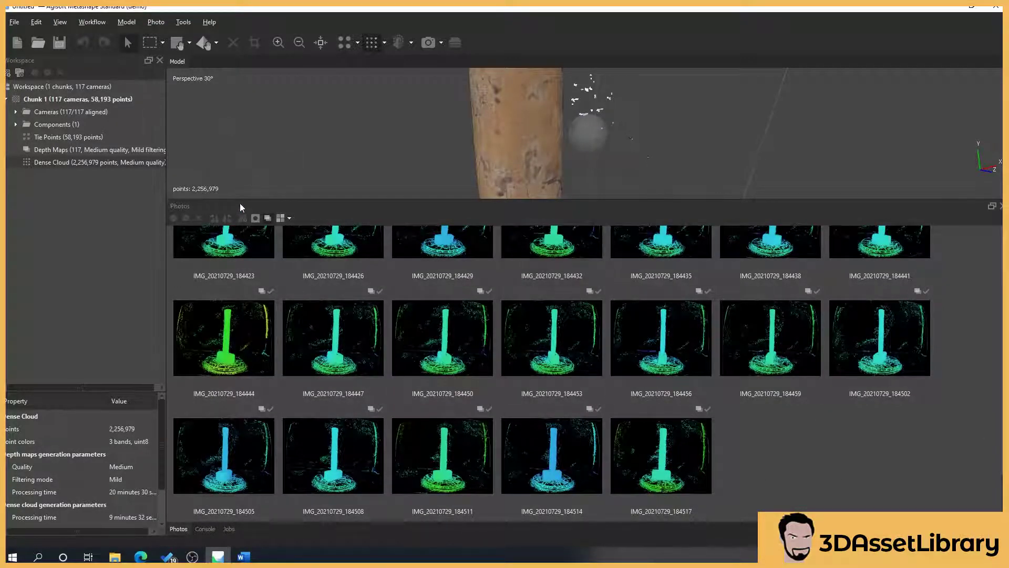
pyautogui.moveTo(239, 201); pyautogui.dragTo(210, 412)
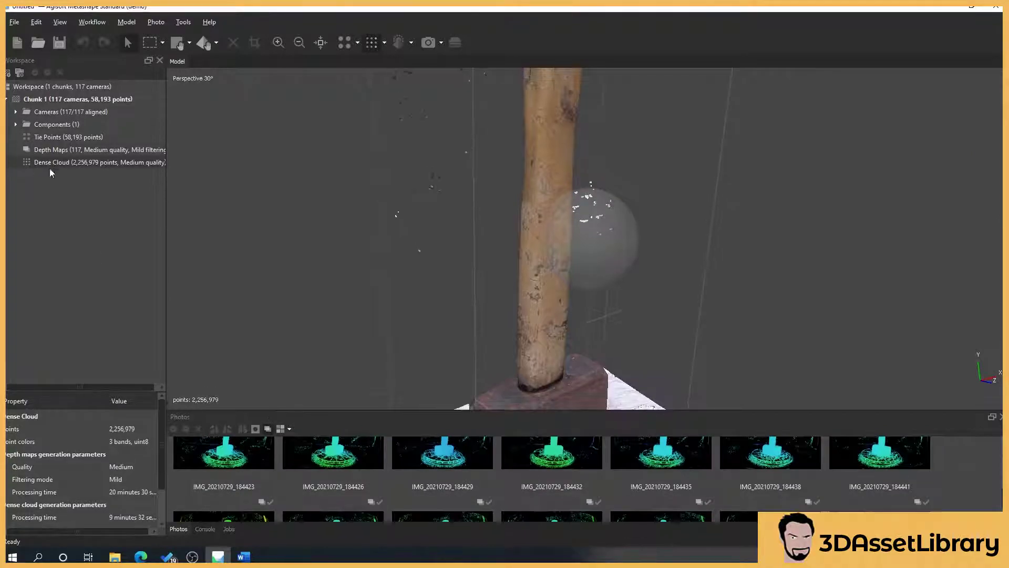
# Zoom and orbit so the whole hammer lies diagonally on its white base in view.
pyautogui.scroll(5, 368, 242)
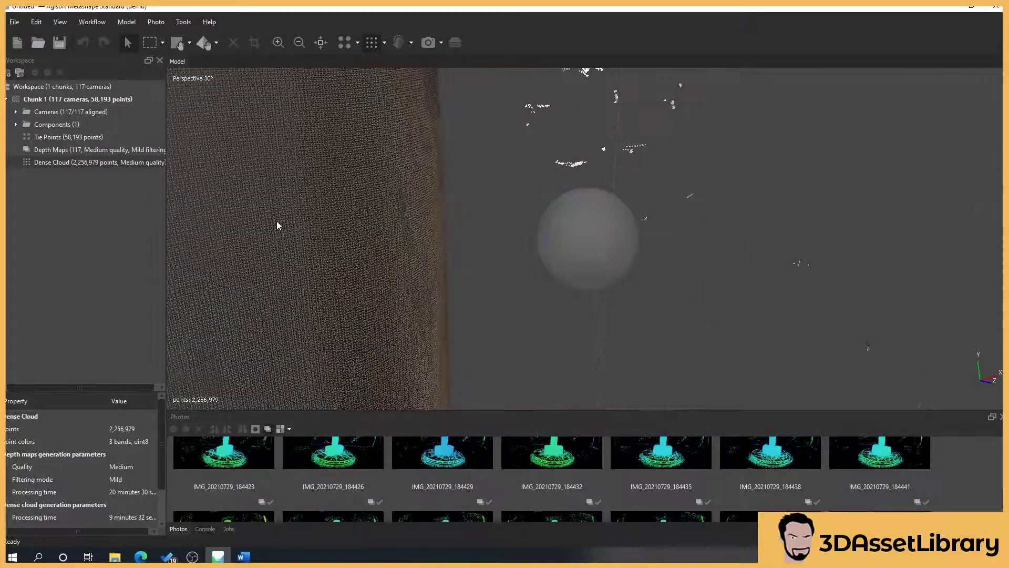
pyautogui.moveTo(370, 270); pyautogui.dragTo(703, 242)
pyautogui.scroll(-10, 686, 237)
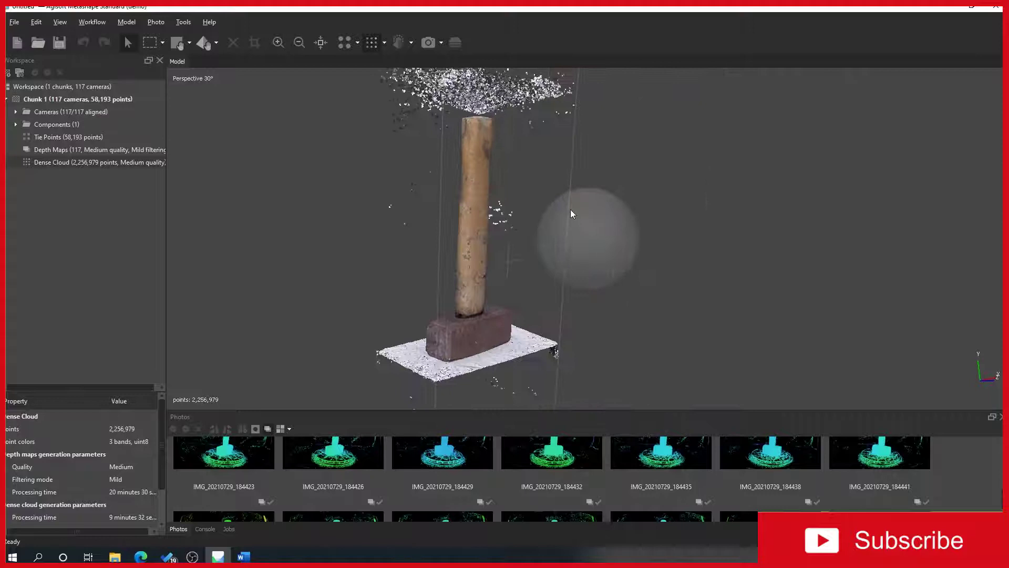
pyautogui.moveTo(572, 214); pyautogui.dragTo(355, 161)
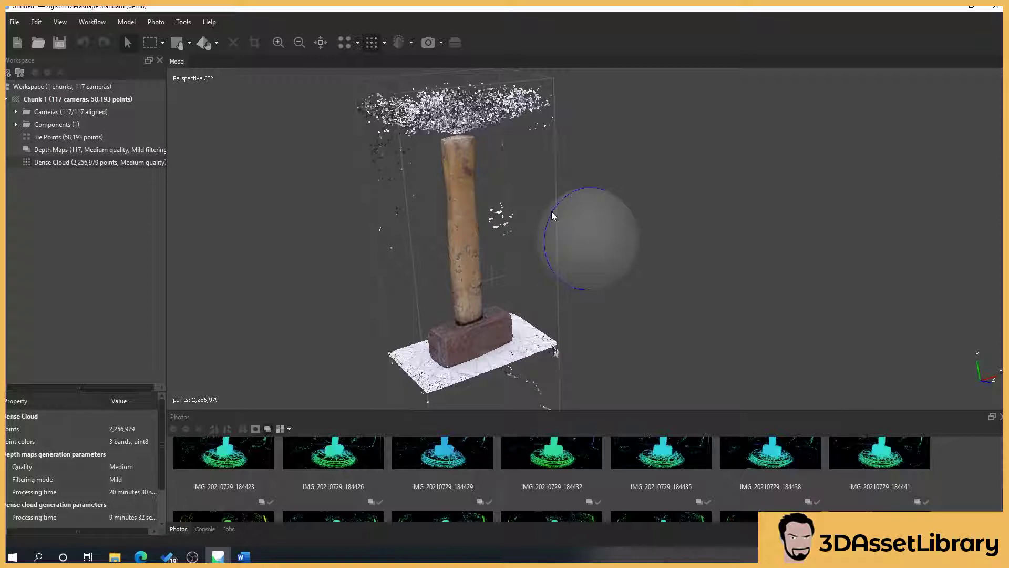
pyautogui.moveTo(552, 213); pyautogui.dragTo(566, 208)
pyautogui.scroll(5, 400, 315)
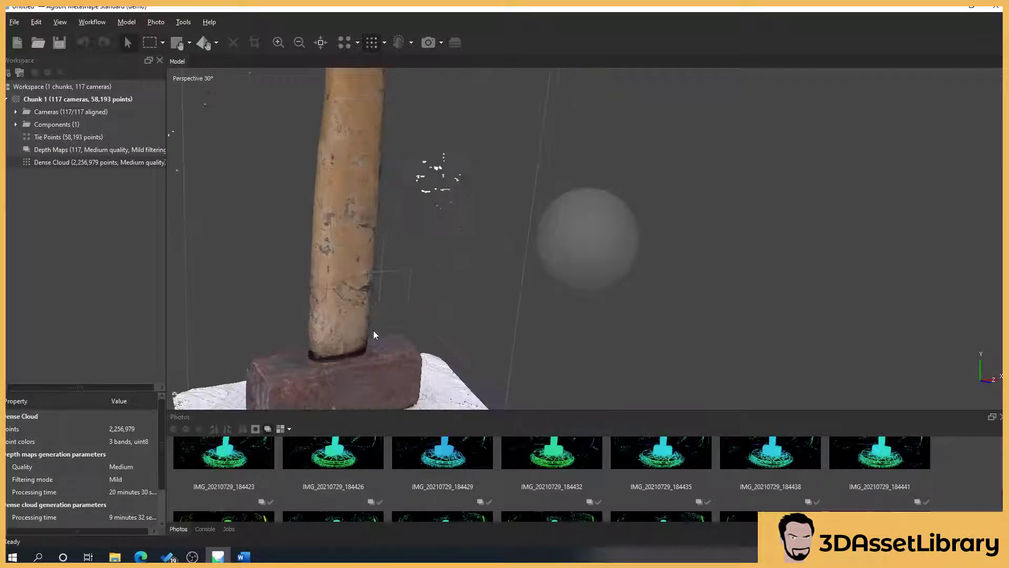
pyautogui.scroll(3, 373, 221)
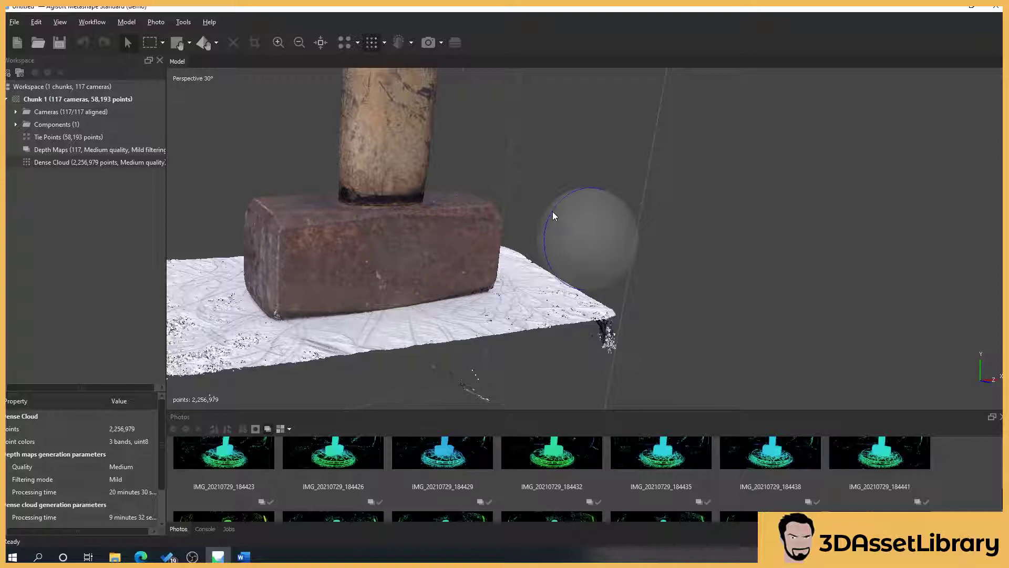
pyautogui.moveTo(555, 212); pyautogui.dragTo(499, 242)
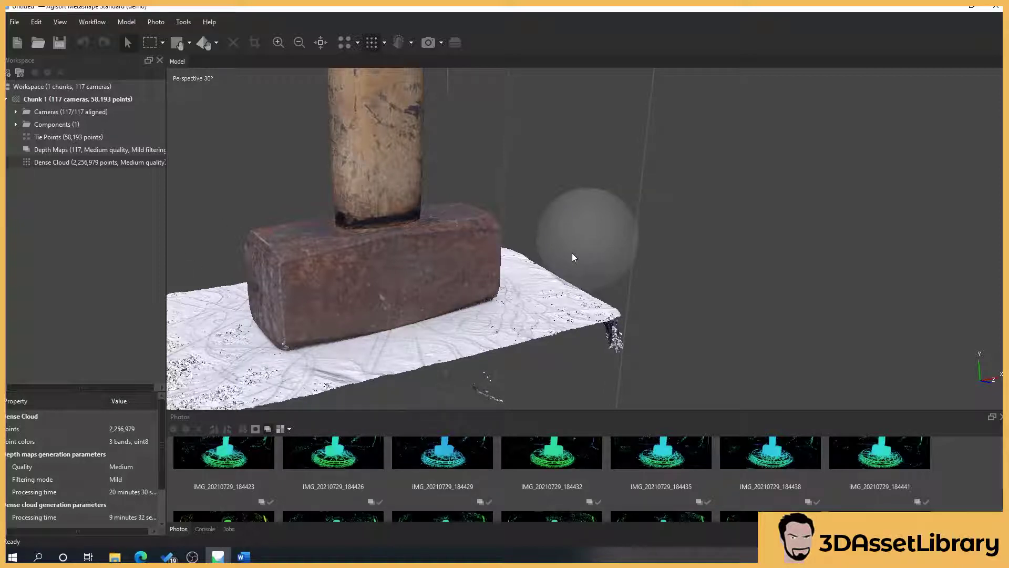
pyautogui.moveTo(564, 252); pyautogui.dragTo(602, 193)
pyautogui.scroll(-4, 601, 193)
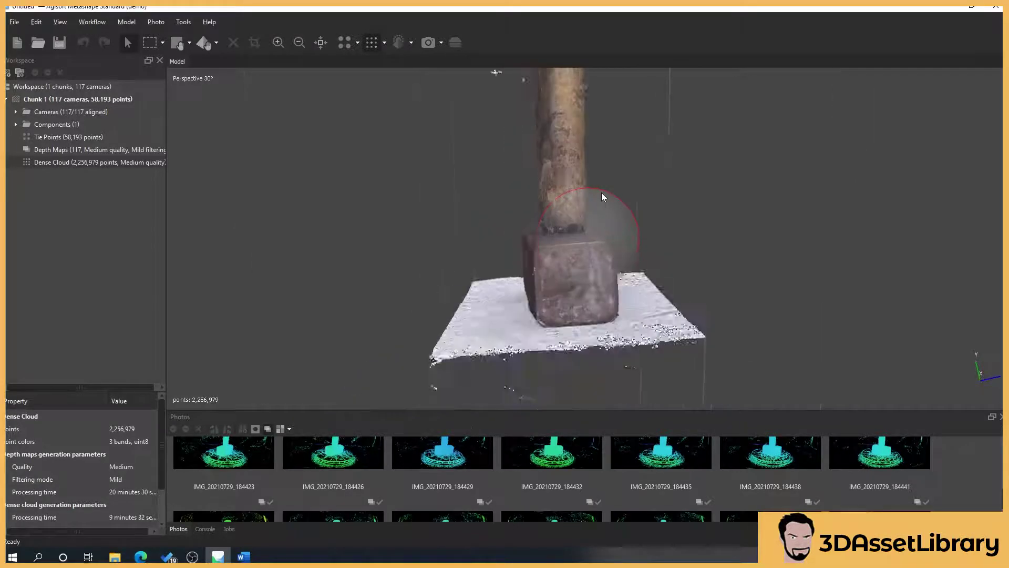
pyautogui.scroll(6, 592, 260)
pyautogui.moveTo(571, 252); pyautogui.dragTo(512, 258)
pyautogui.moveTo(630, 243); pyautogui.dragTo(524, 248)
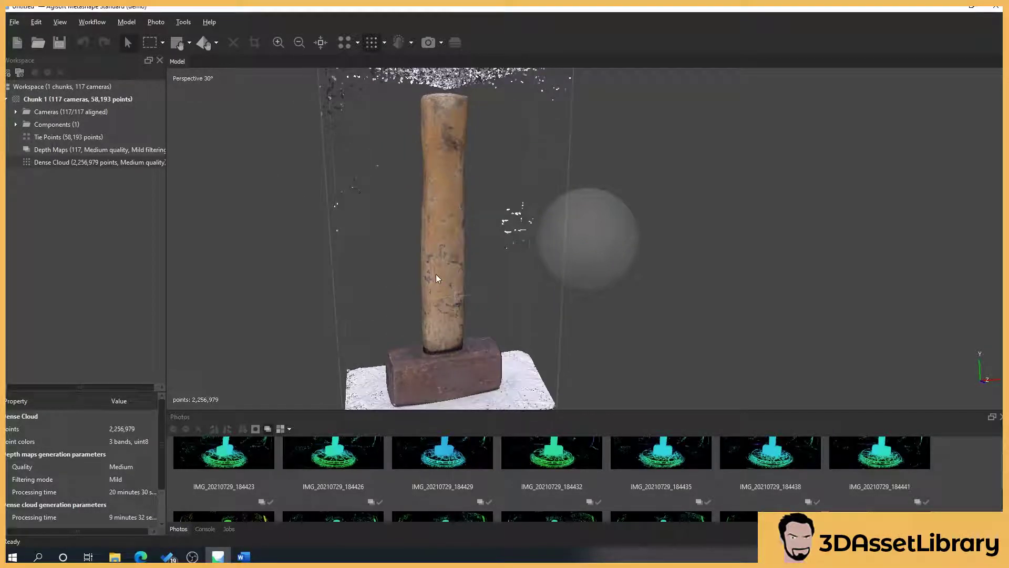
pyautogui.scroll(-1, 436, 278)
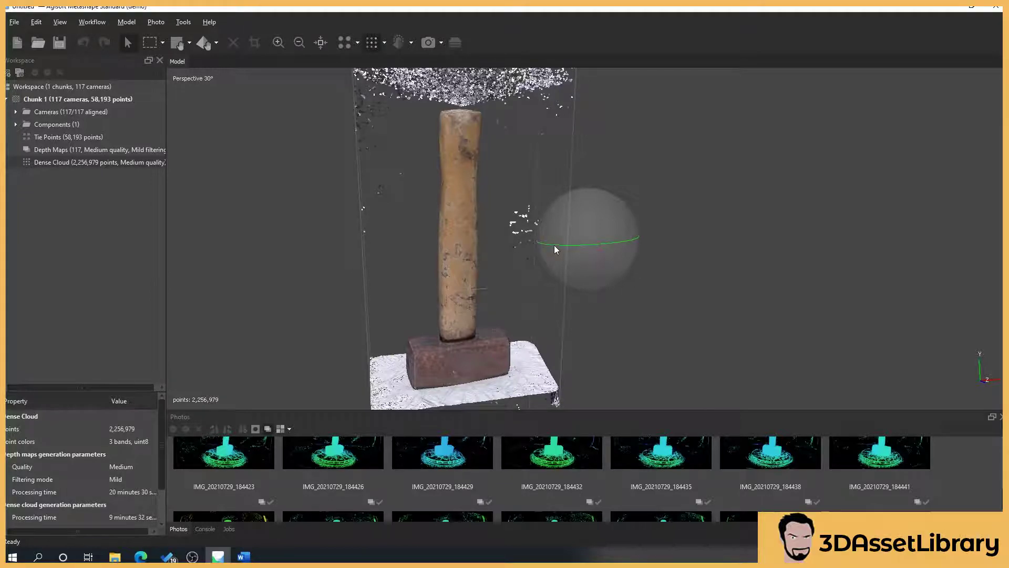
# Turn the hammer to face the front, then tilt to look down on the handle's top.
pyautogui.moveTo(555, 245); pyautogui.dragTo(608, 227)
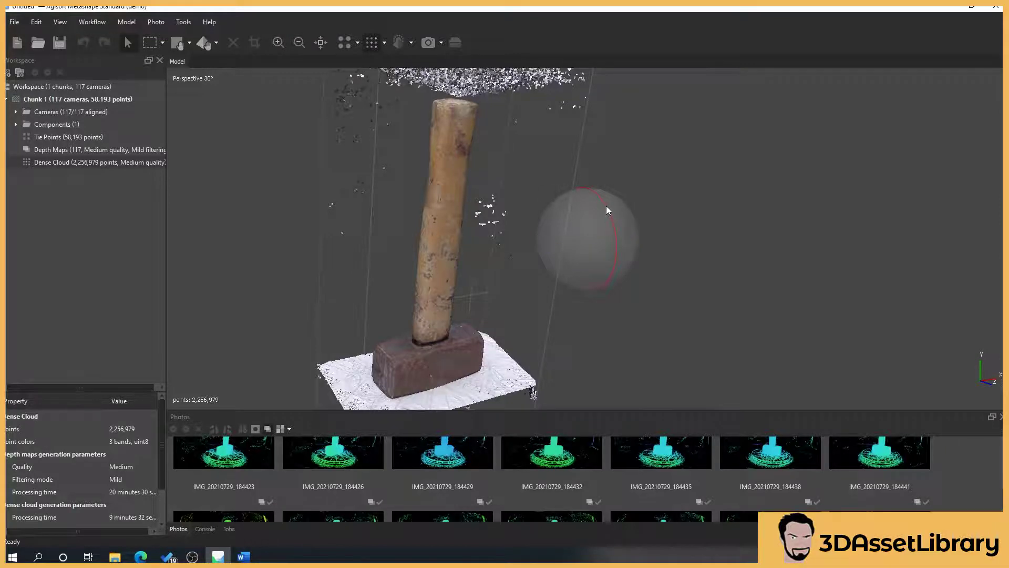
pyautogui.moveTo(607, 206); pyautogui.dragTo(555, 209)
pyautogui.moveTo(504, 149); pyautogui.dragTo(427, 213)
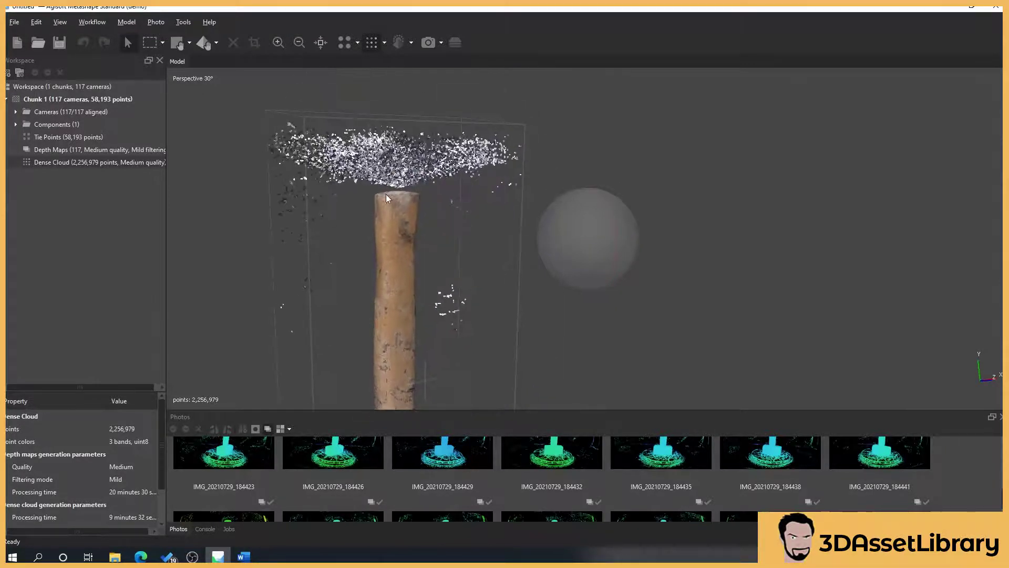